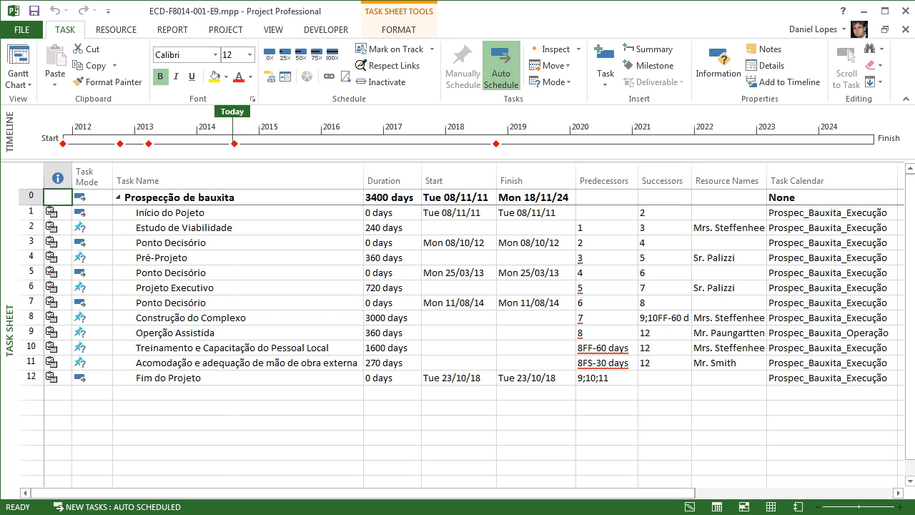
Step: Switch the main pane to the Team Planner view and enlarge the timeline pane above it
right_click(11, 247)
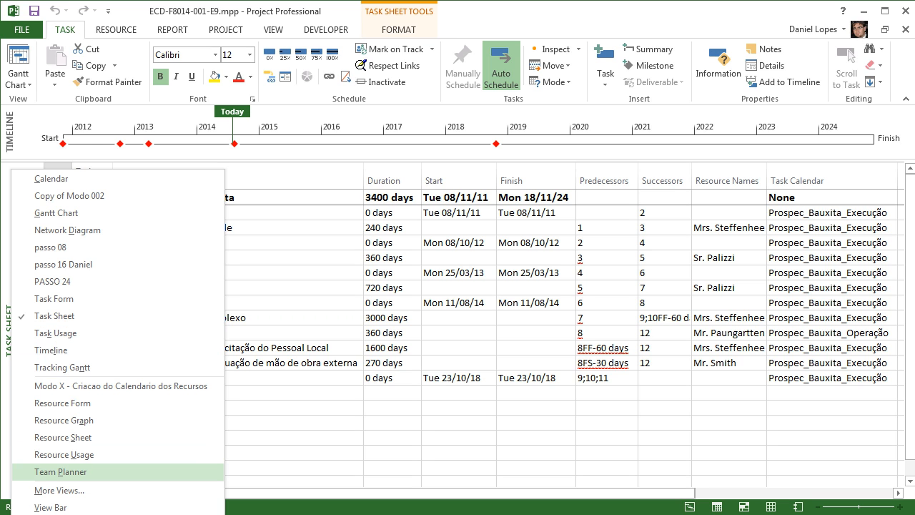
left_click(61, 472)
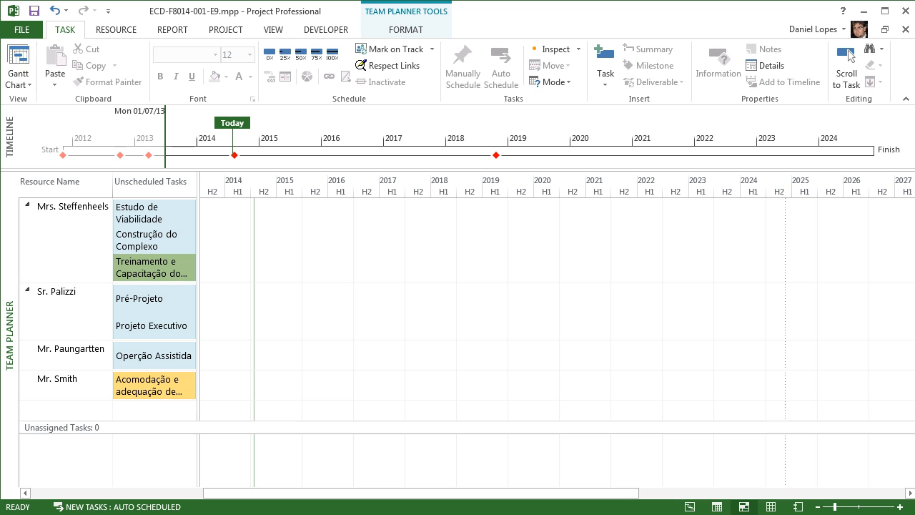
left_click_drag(458, 170, 458, 301)
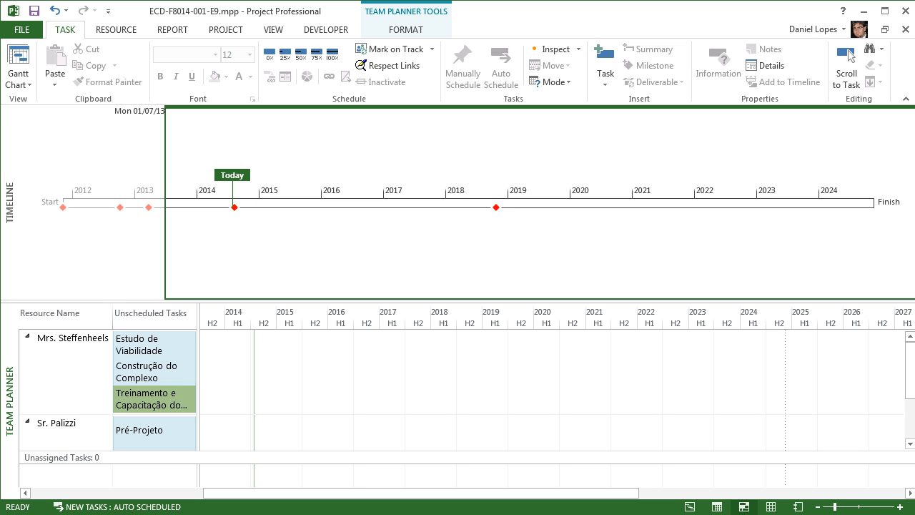
Step: Show the detailed timeline with task names and dates, and enlarge the timeline pane to fit it
right_click(448, 209)
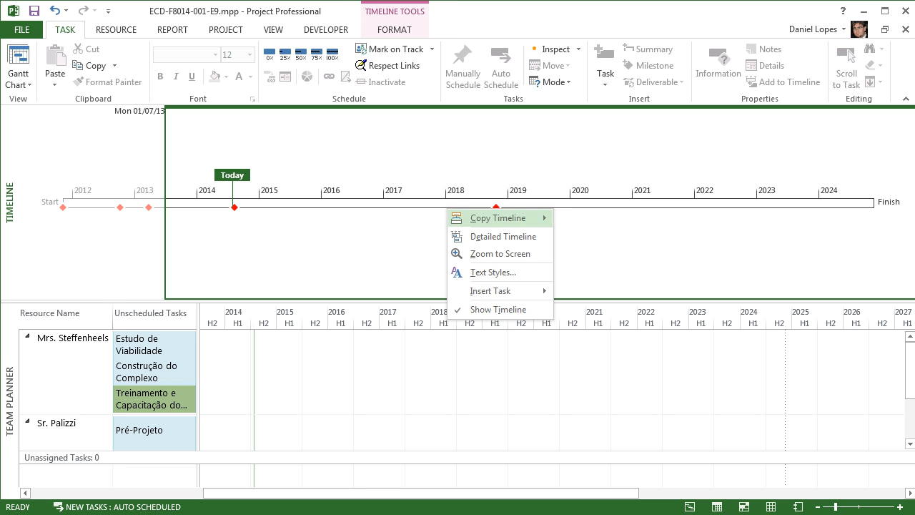
left_click(502, 235)
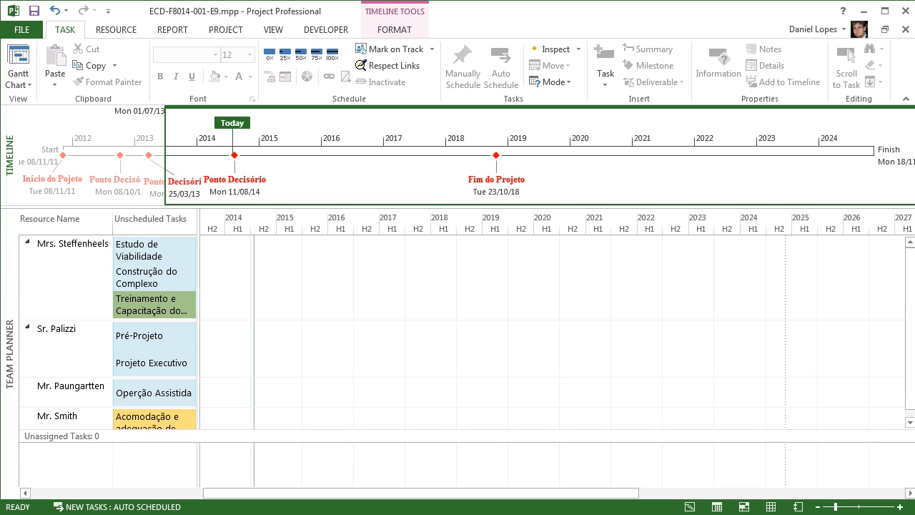
left_click_drag(386, 207, 386, 350)
right_click(361, 248)
left_click(418, 276)
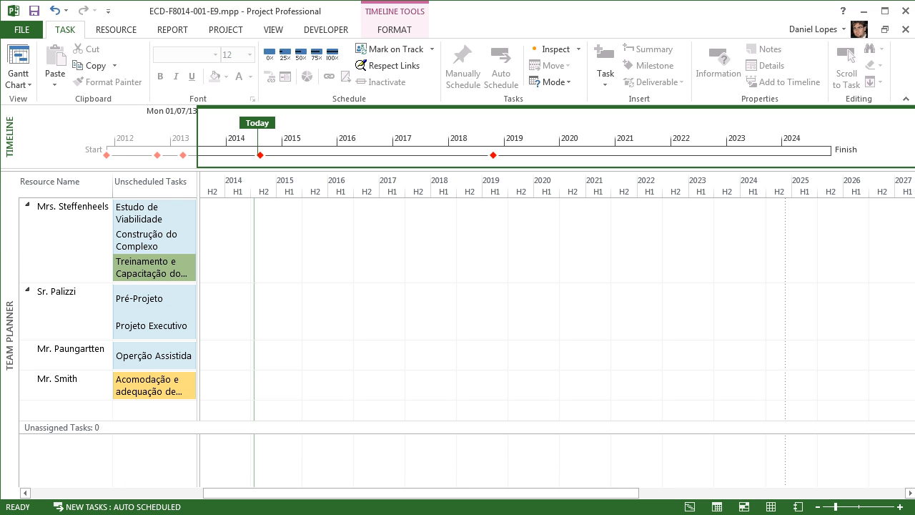
right_click(357, 139)
left_click(411, 166)
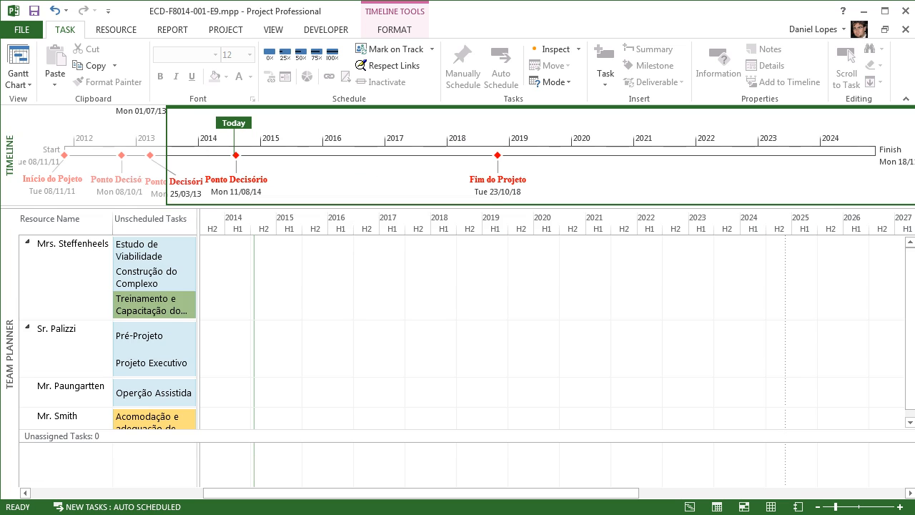
left_click_drag(386, 208, 386, 298)
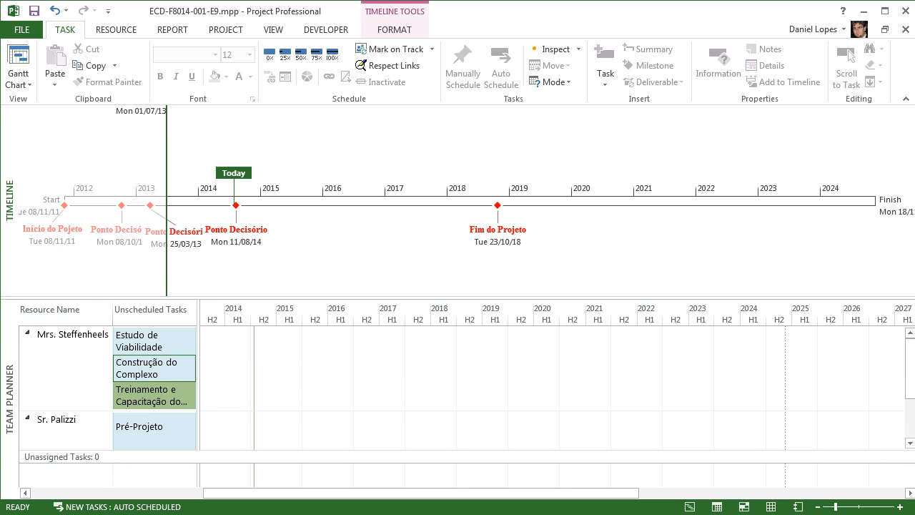
Step: Try scheduling the Estudo de Viabilidade task from the start of 2015 in its own resource row, and undo the placement
mouse_move(174, 339)
mouse_move(910, 369)
left_mouse_down()
mouse_move(909, 408)
mouse_move(910, 369)
left_mouse_up()
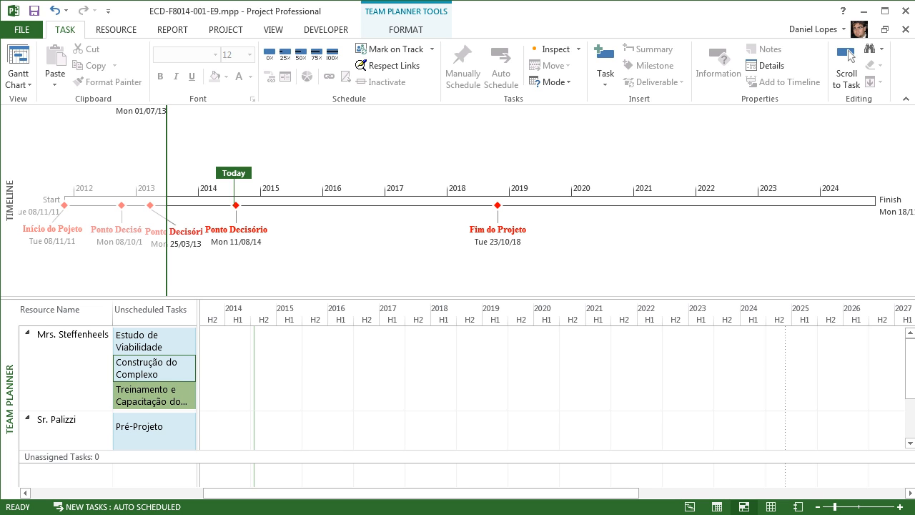
left_click_drag(143, 340, 291, 341)
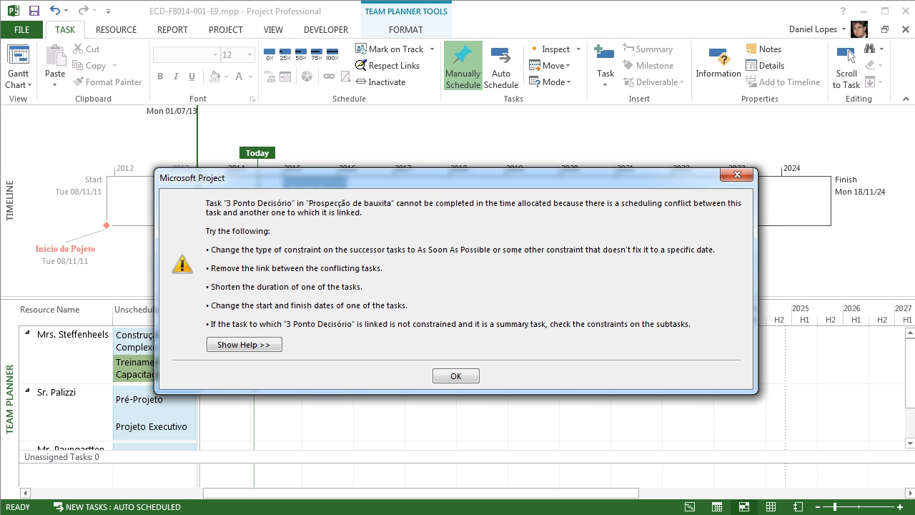
key("Return")
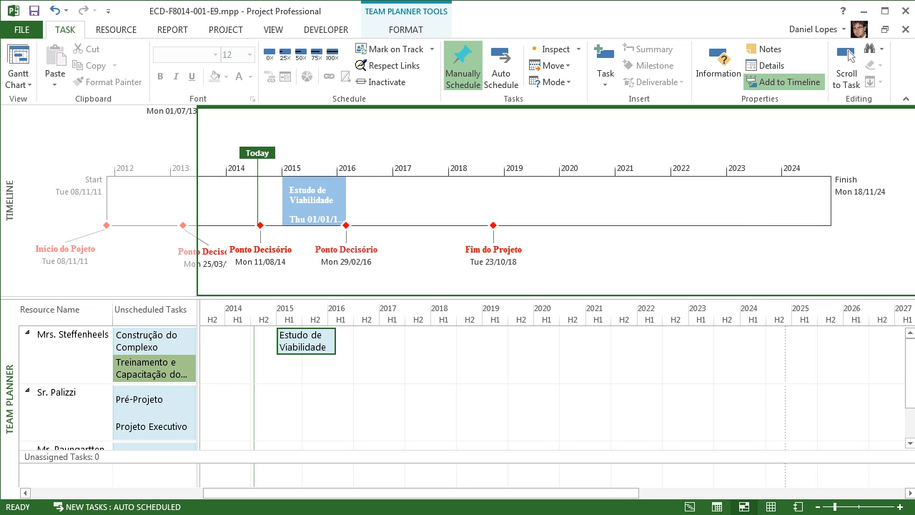
key("ctrl+z")
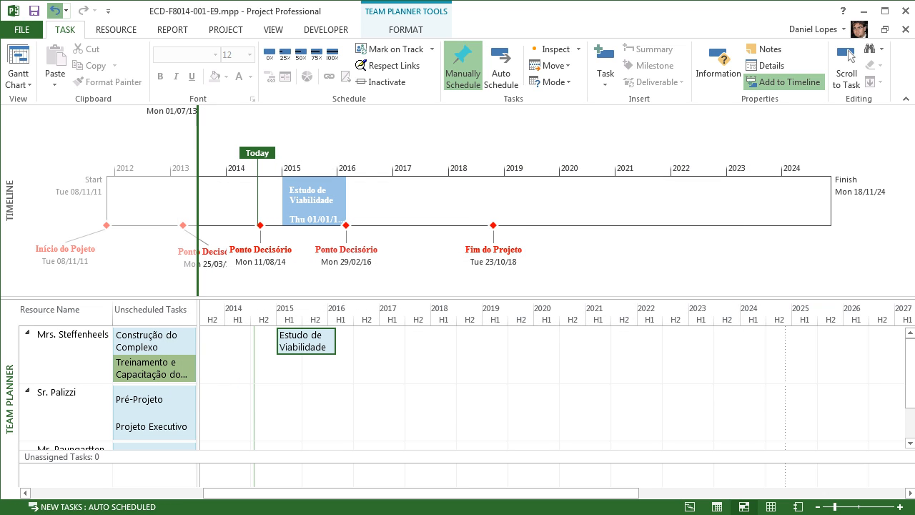
Step: Reassign the unscheduled Pré-Projeto task to the first resource, scheduling it from 01/07/11
left_click(154, 426)
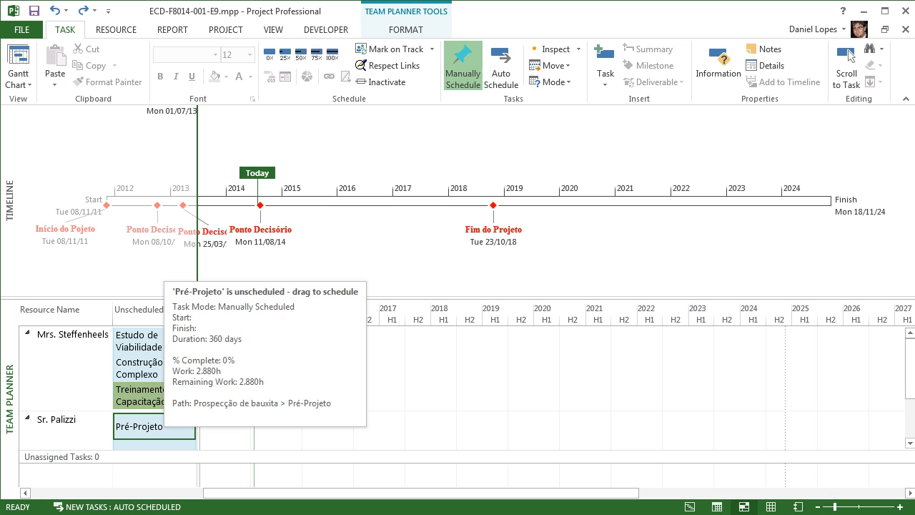
left_click_drag(153, 426, 341, 396)
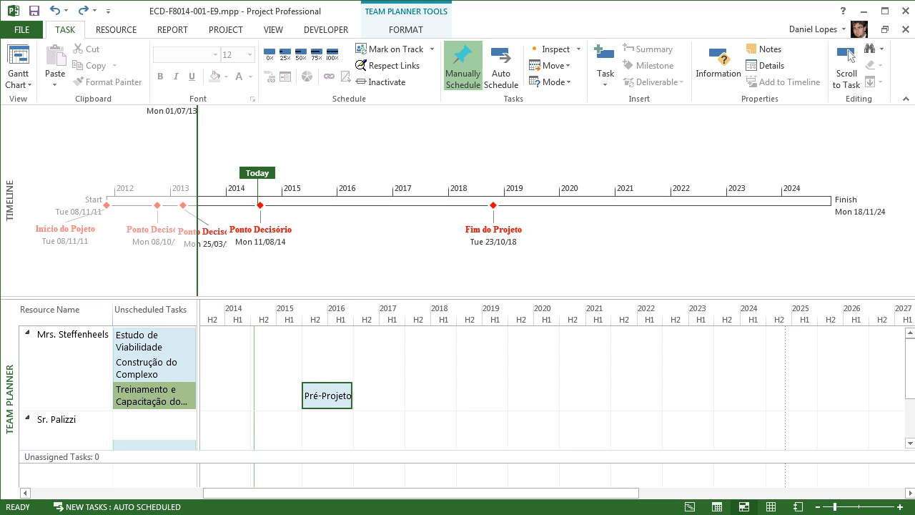
left_click(848, 55)
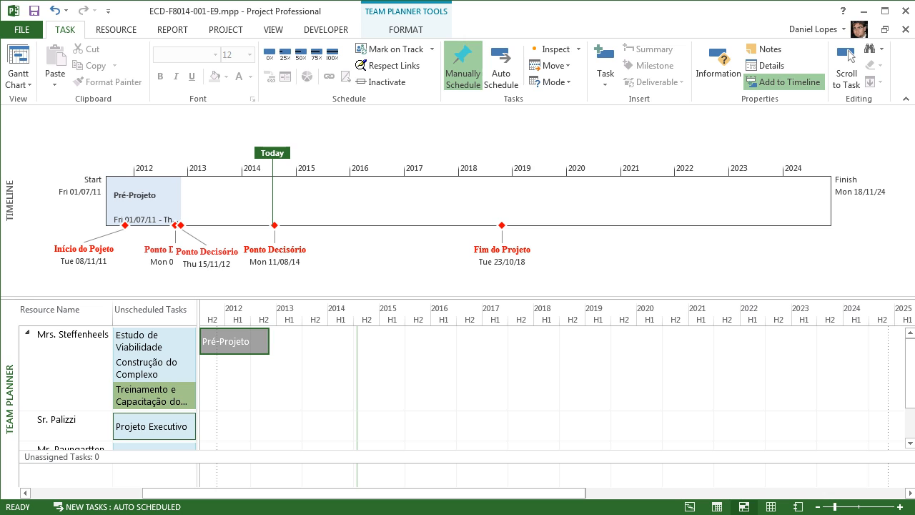
Step: Schedule Acomodação e adequação de mão de obra externa from 01/01/14 in the row of the resource assigned to Operção Assistida
left_click_drag(910, 373, 910, 403)
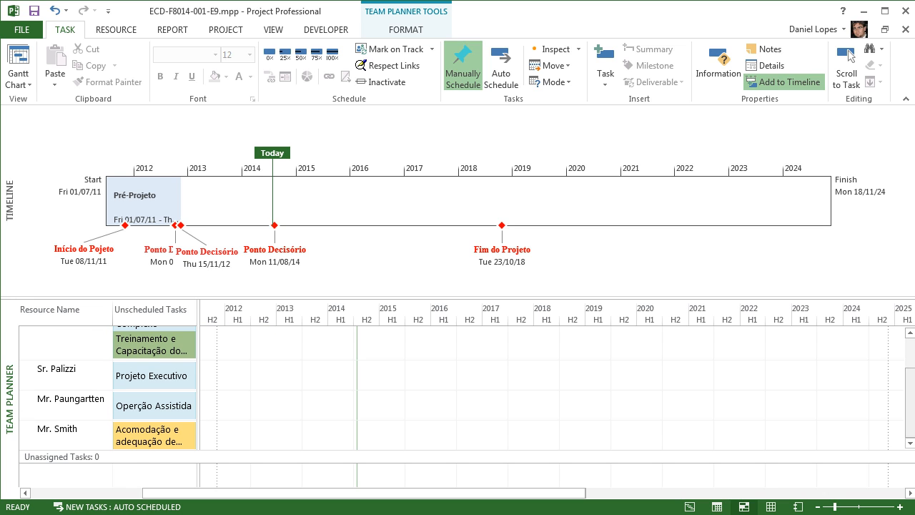
left_click_drag(155, 436, 346, 405)
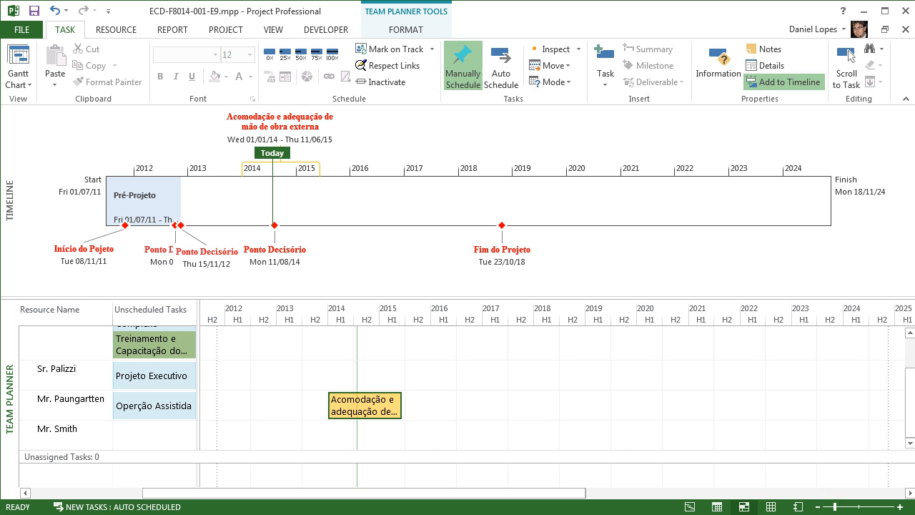
Step: Adjust the Acomodação callout on the timeline and schedule Treinamento e Capacitação do Pessoal Local from 01/01/17 for its own resource
left_click_drag(910, 402, 910, 379)
left_click(615, 260)
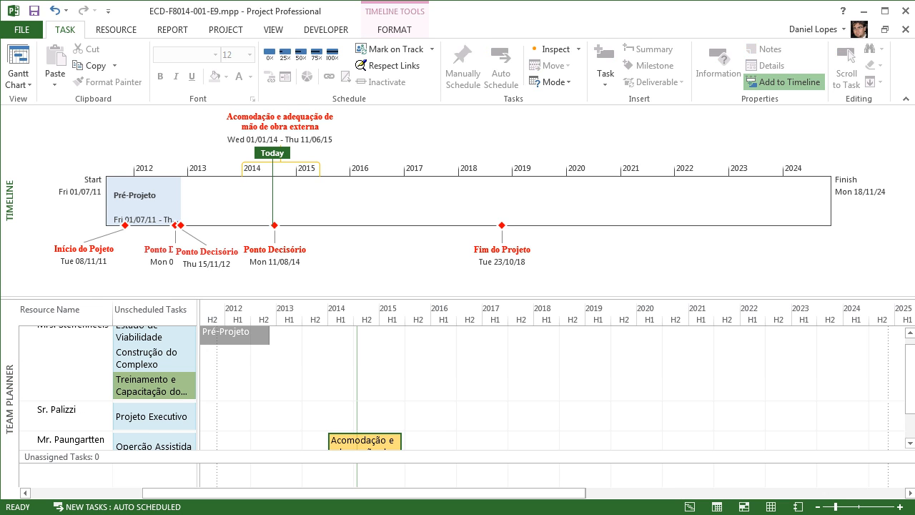
left_click_drag(280, 122, 281, 143)
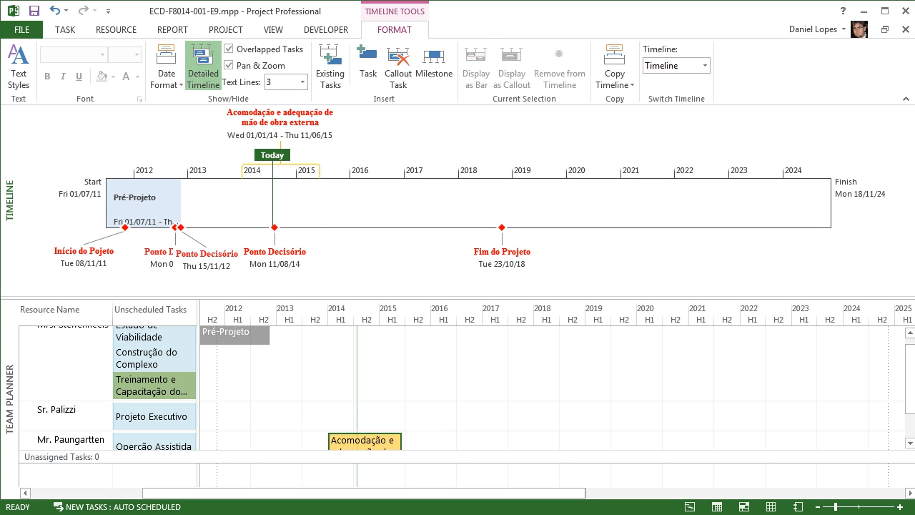
left_click_drag(154, 385, 523, 384)
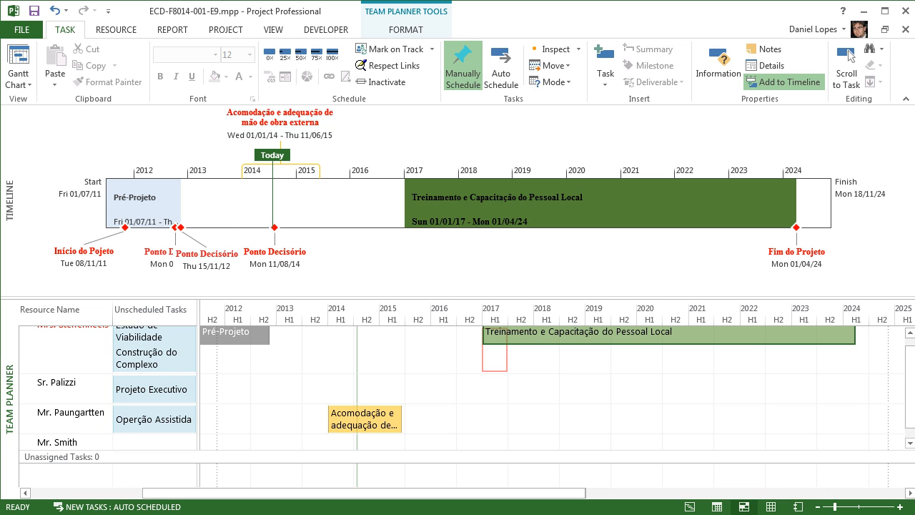
Step: Review the resources in the Resource Sheet view and return to the Task Sheet view
right_click(16, 353)
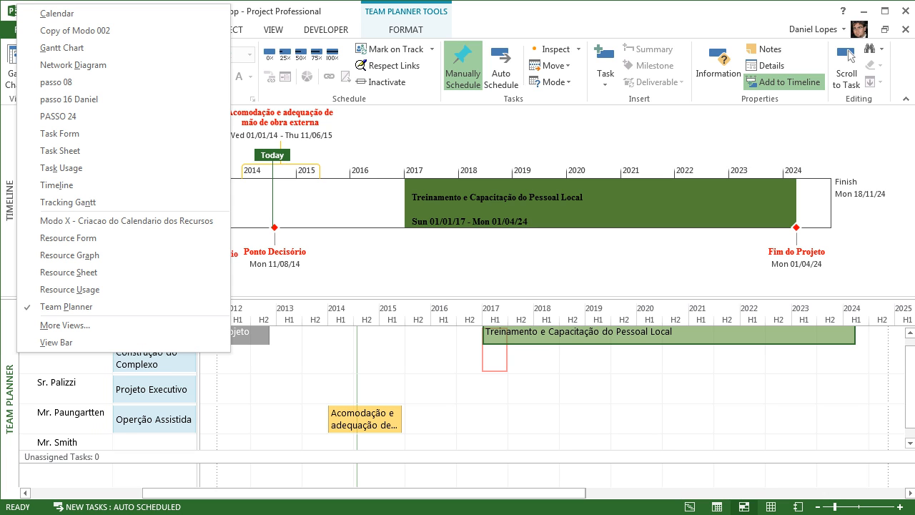
left_click(69, 272)
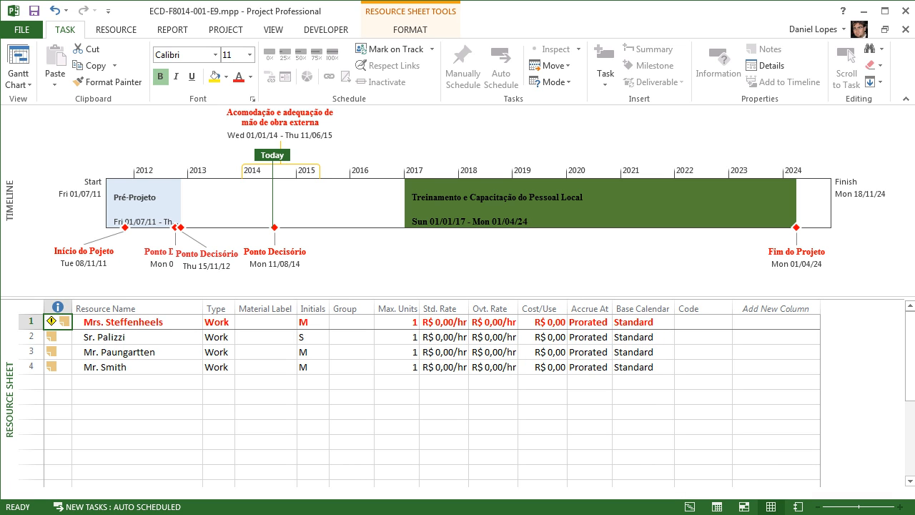
right_click(7, 348)
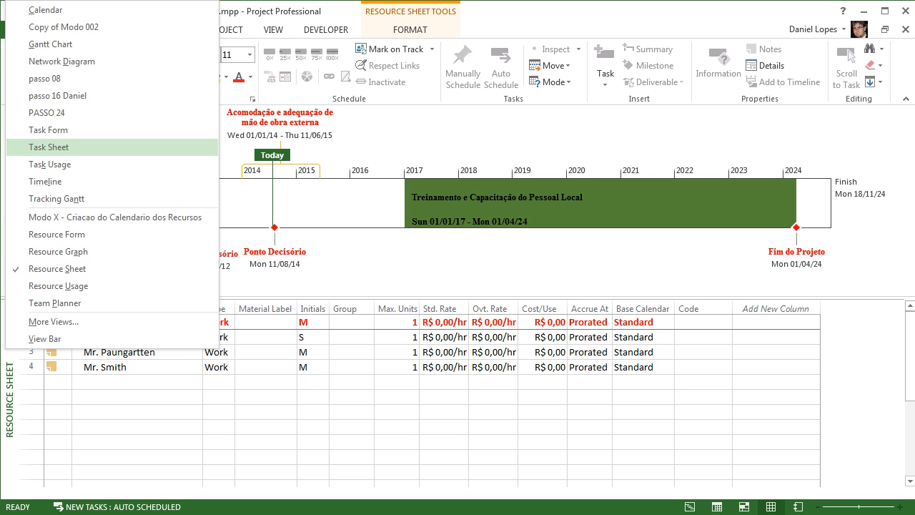
left_click(48, 146)
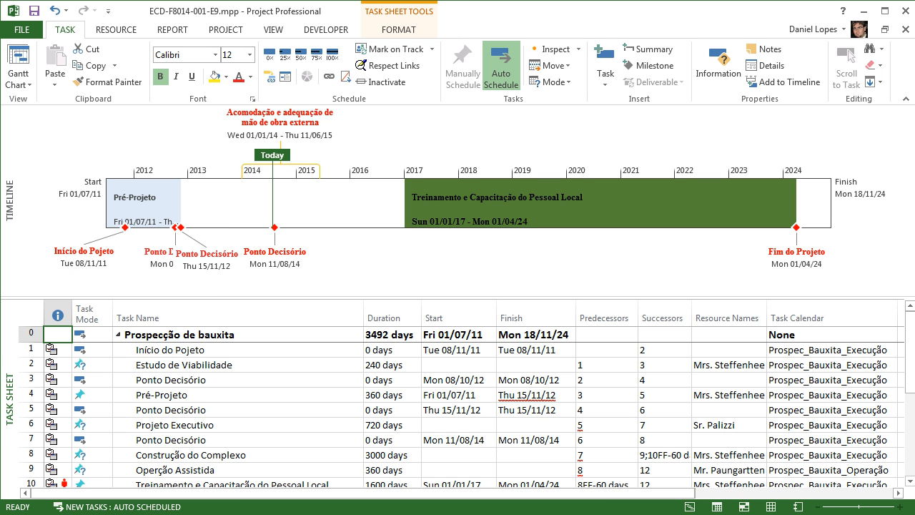
Step: Examine the calendars available in the Task Calendar column for the Início do Pojeto task
mouse_move(910, 350)
left_mouse_down()
mouse_move(910, 375)
mouse_move(910, 351)
left_mouse_up()
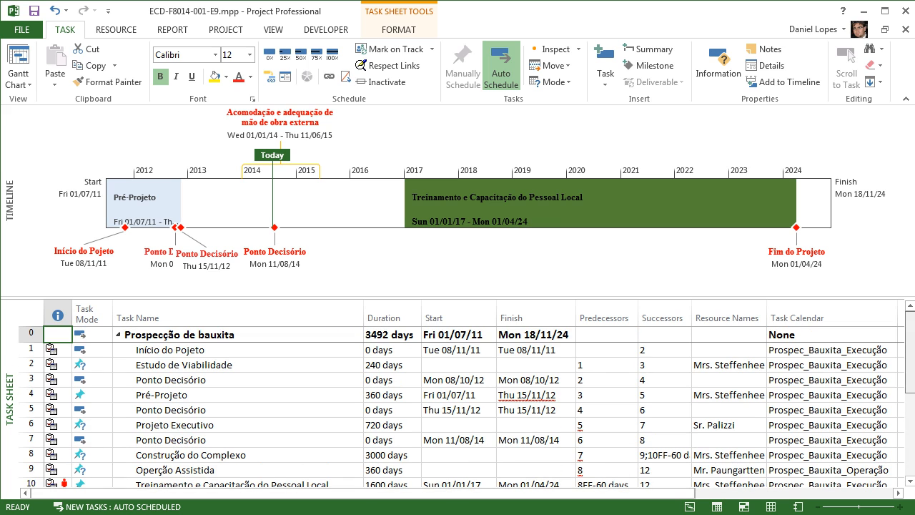
left_click_drag(586, 493, 651, 494)
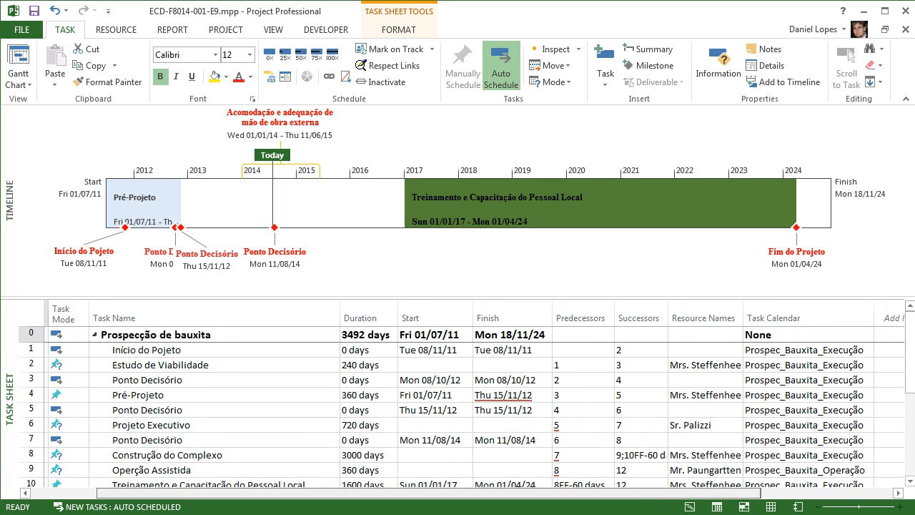
left_click(804, 351)
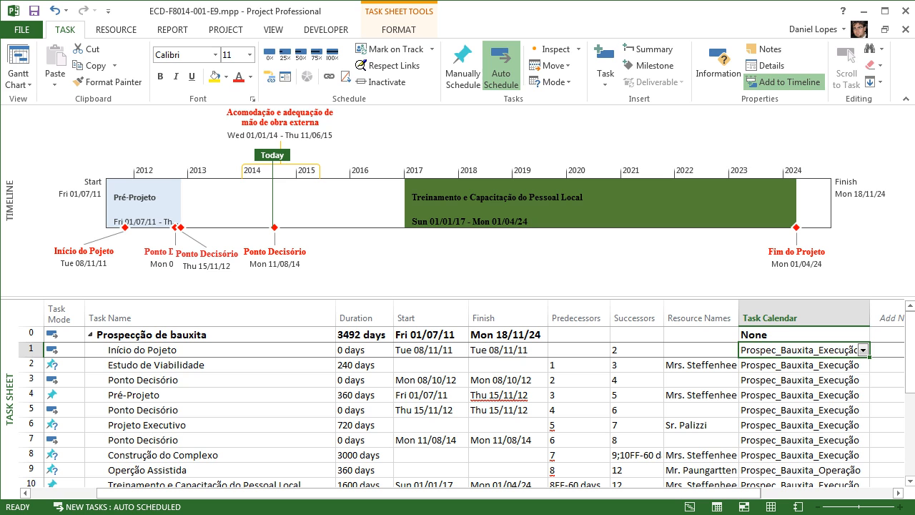
left_click(863, 350)
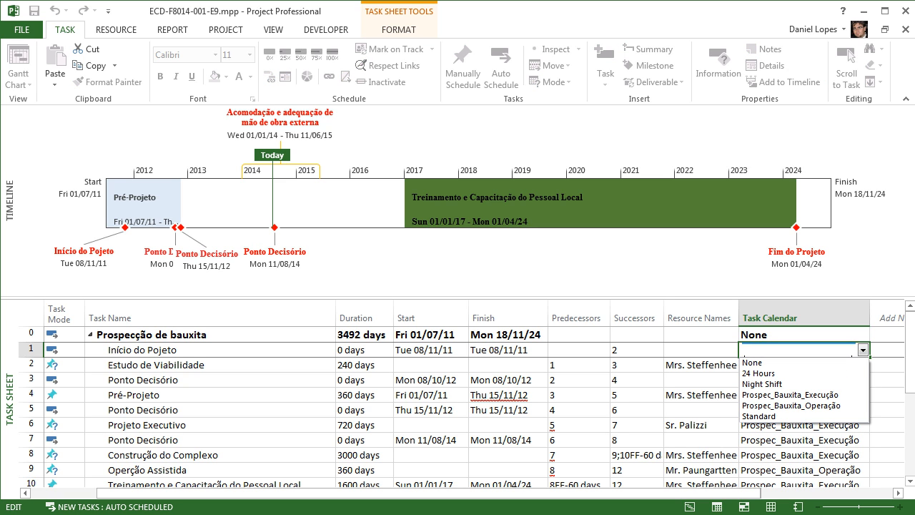
left_click(864, 350)
Step: Assign the Prospec_Bauxita_Operação calendar to the Operção Assistida task
scroll(851, 356, "down", 3)
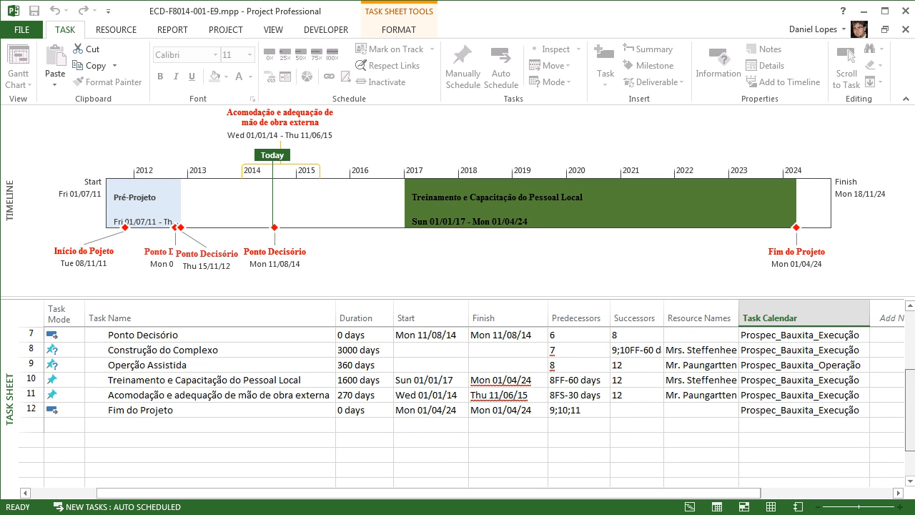
left_click(852, 364)
left_click(863, 364)
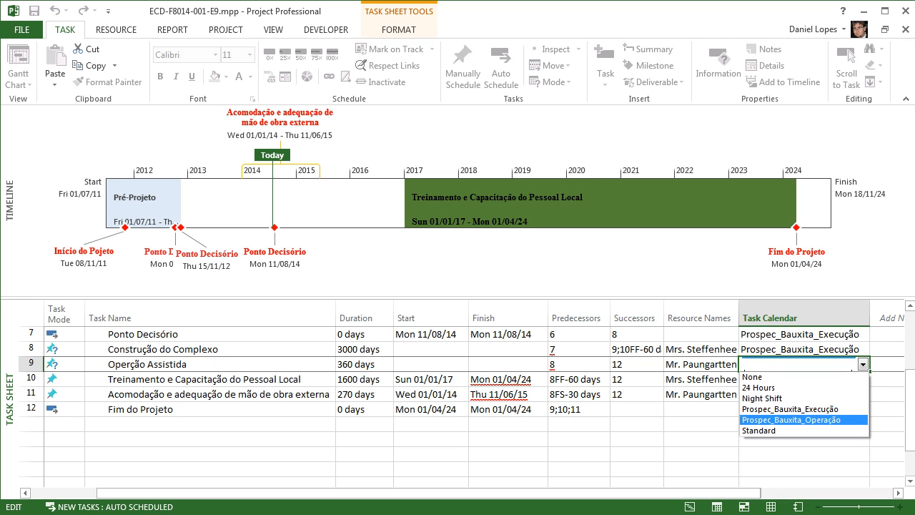
left_click(791, 419)
Step: Select the Task Calendar cells of tasks 1 through 7 and review the calendars assigned to the remaining tasks
left_click_drag(910, 411, 910, 351)
left_click(804, 379)
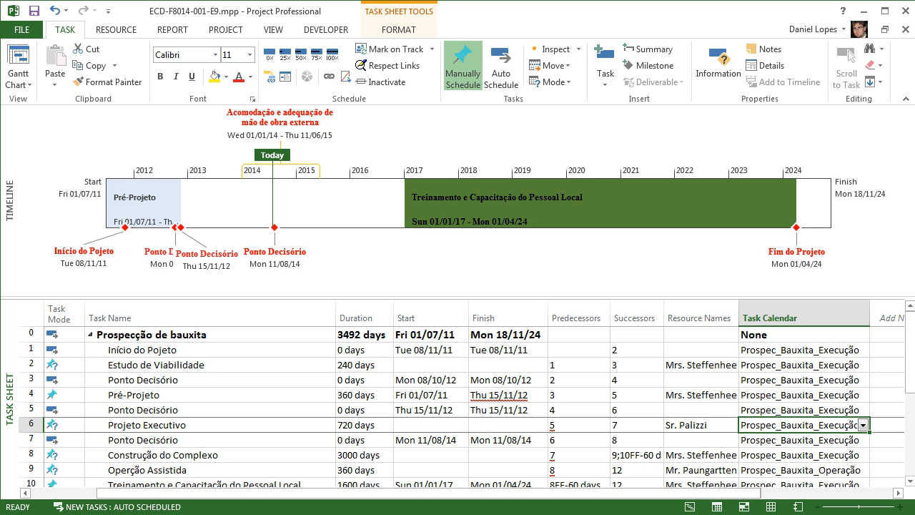
left_click_drag(800, 350, 799, 440)
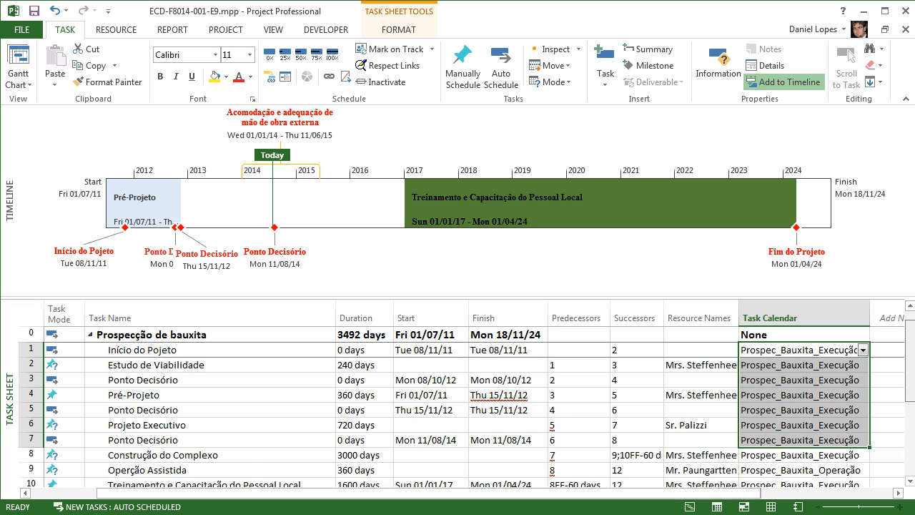
scroll(799, 400, "down", 2)
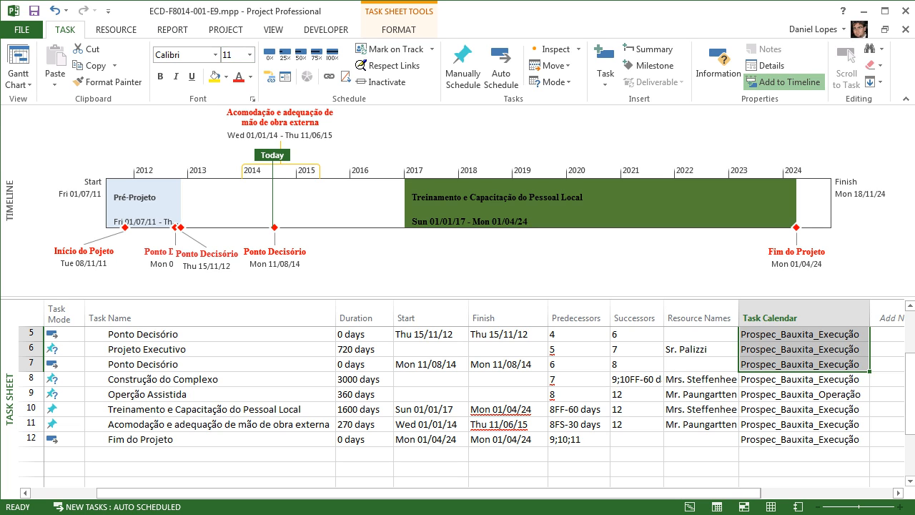
Step: Open the Change Working Time settings and examine the exceptions of the Prospec_Bauxita_Execução calendar
left_click(273, 30)
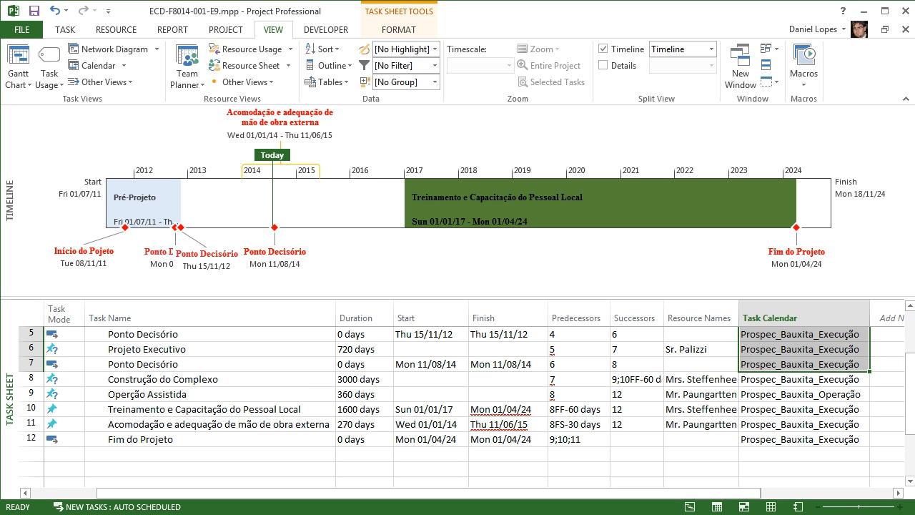
left_click(226, 30)
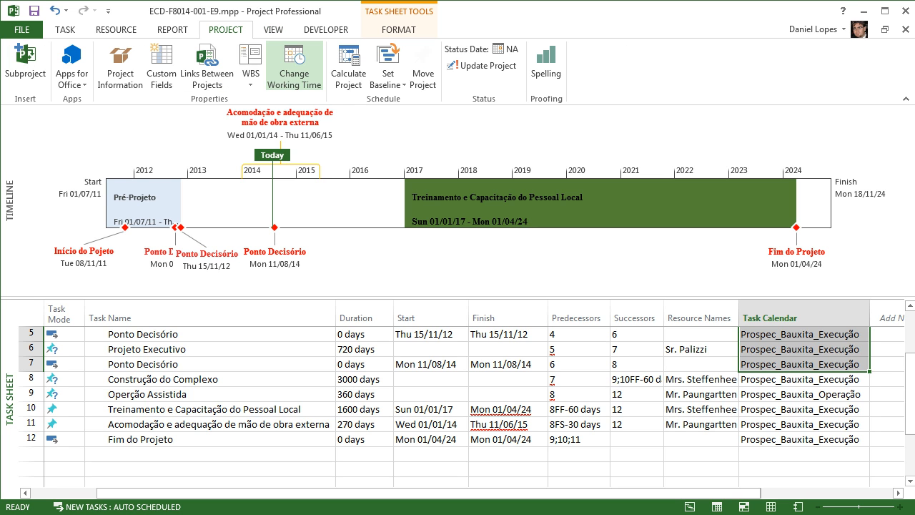
left_click(294, 68)
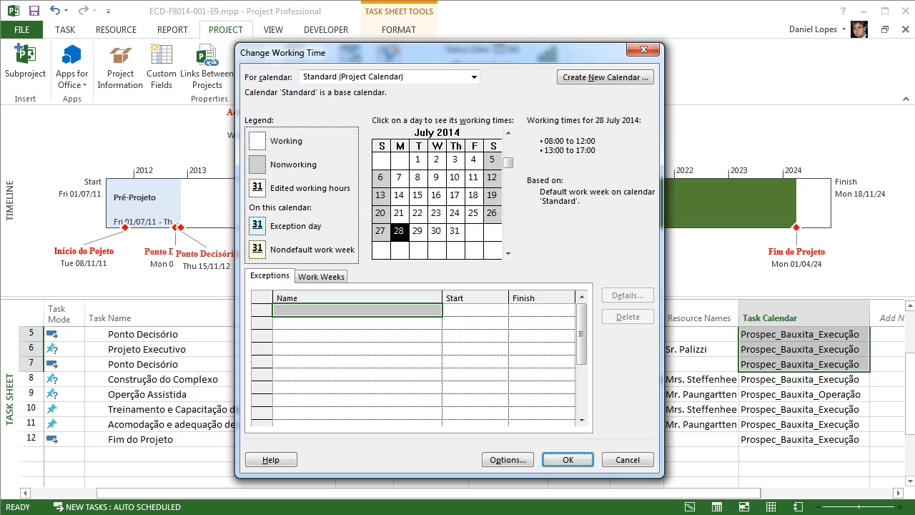
left_click(473, 77)
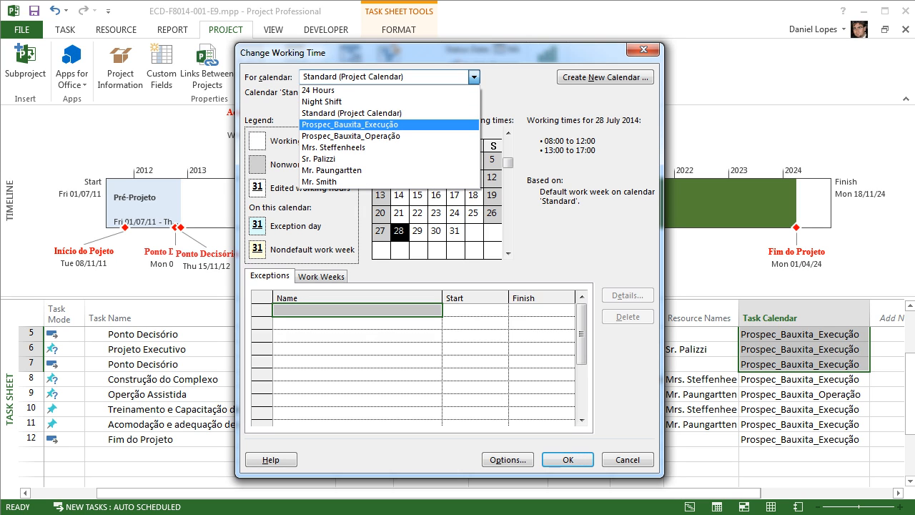
key("Return")
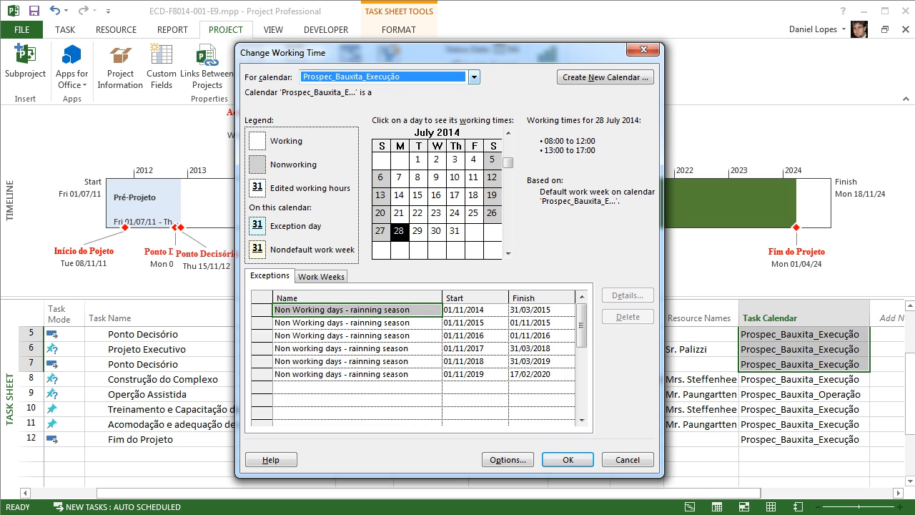
Step: Examine the full list of non-working exceptions in the Prospec_Bauxita_Operação calendar
left_click(474, 78)
key("Return")
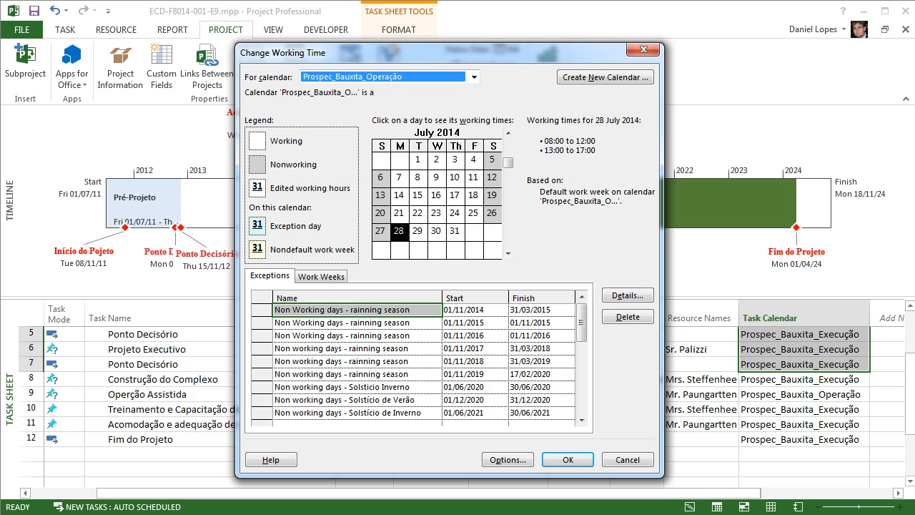
scroll(420, 363, "down", 1)
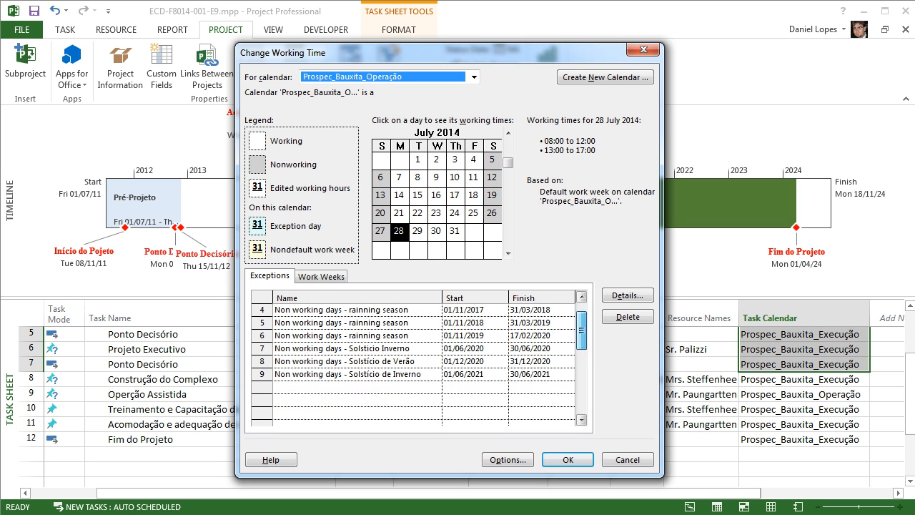
scroll(420, 361, "up", 1)
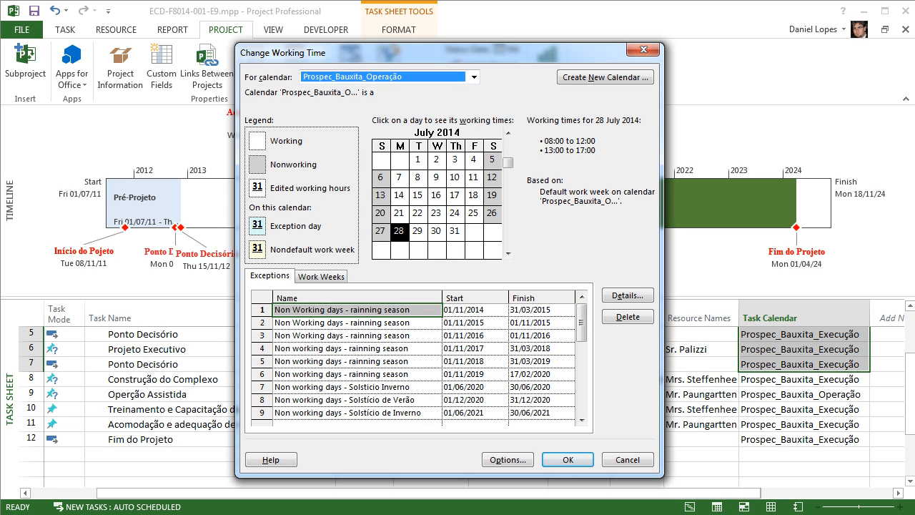
Step: Recheck the Prospec_Bauxita_Execução calendar's exceptions for comparison and close the working time settings without changes
left_click(474, 77)
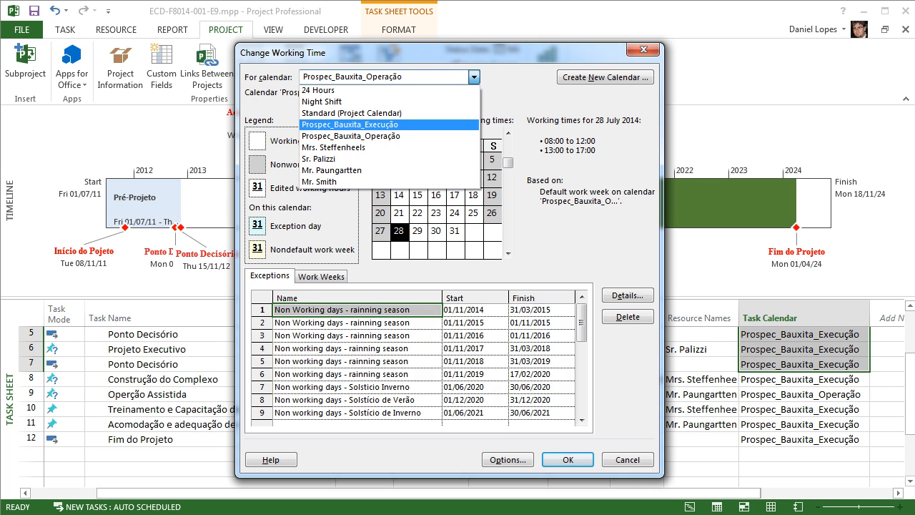
left_click(389, 125)
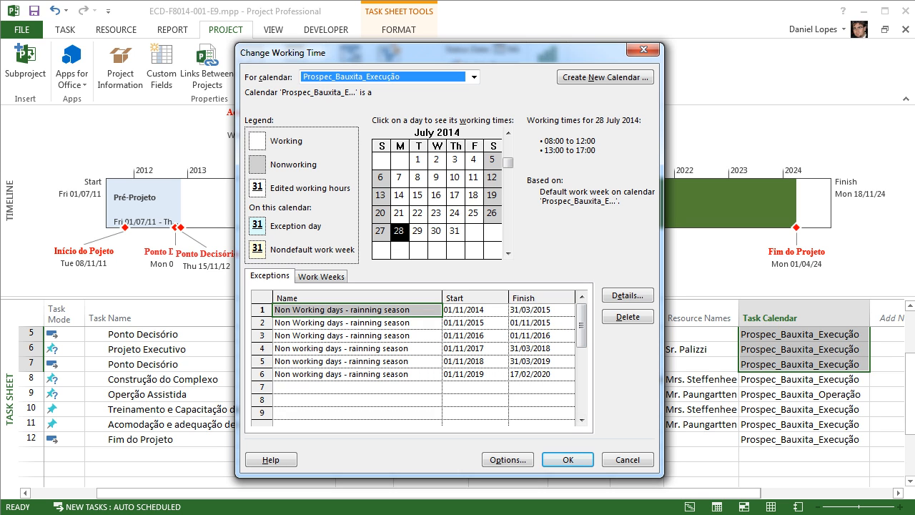
left_click(642, 49)
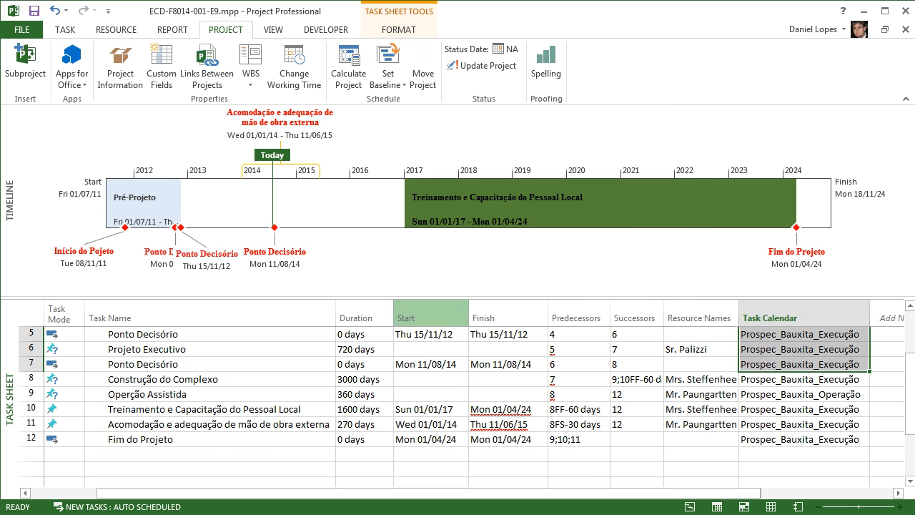
Step: Review the Task Calendar assignments down the whole task list, from the Prospecção de bauxita summary to Fim do Projeto
scroll(464, 400, "up", 2)
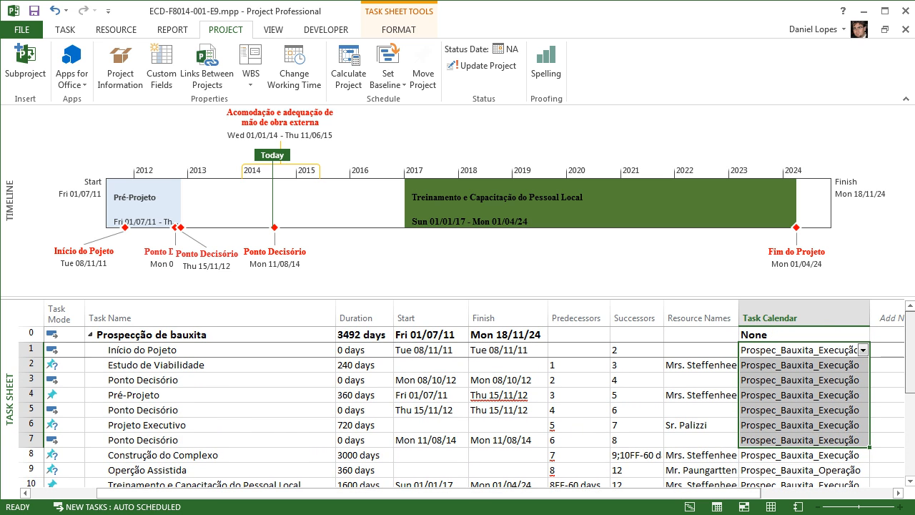
scroll(465, 400, "down", 1)
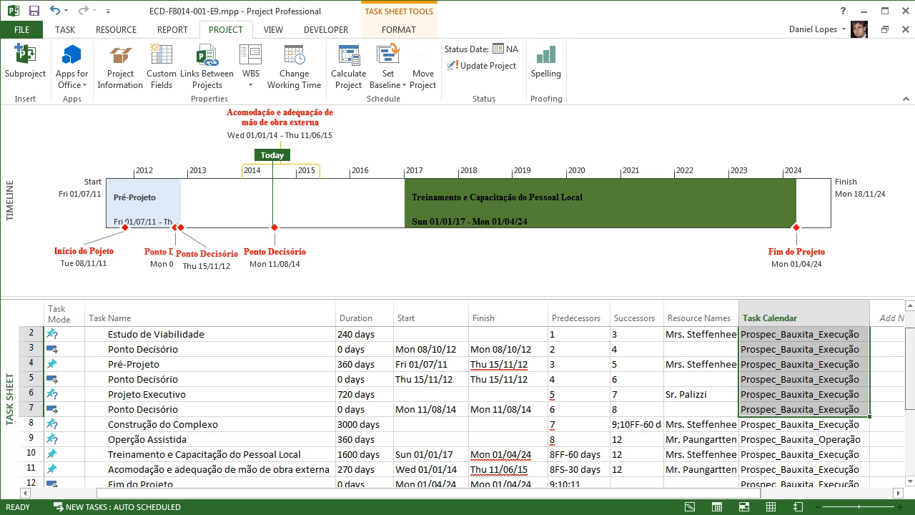
scroll(464, 400, "down", 1)
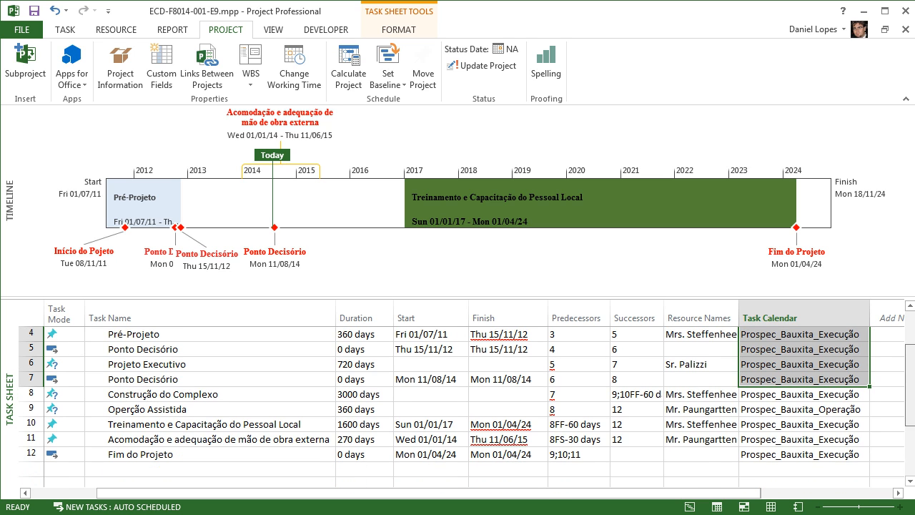
scroll(464, 401, "up", 2)
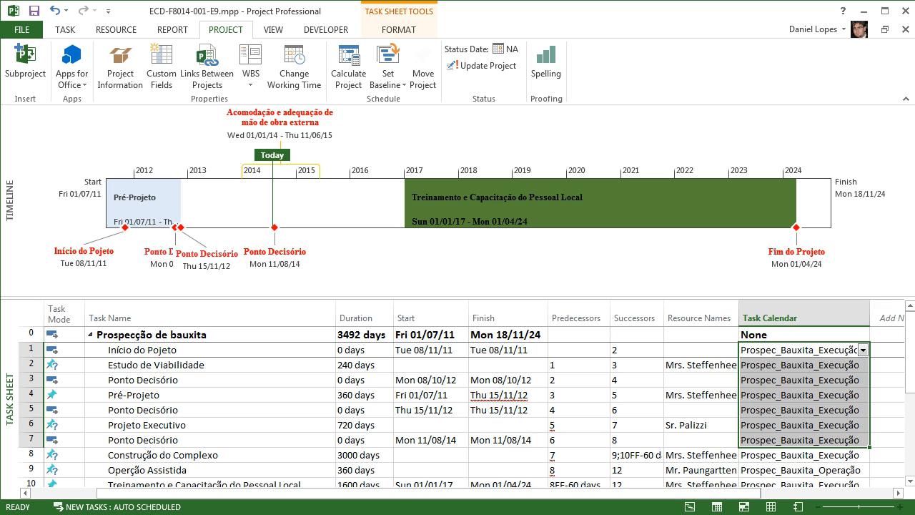
Step: Check the Resource Names cells of the Ponto Decisório milestones and the other tasks through Fim do Projeto
left_click(701, 380)
left_click(701, 409)
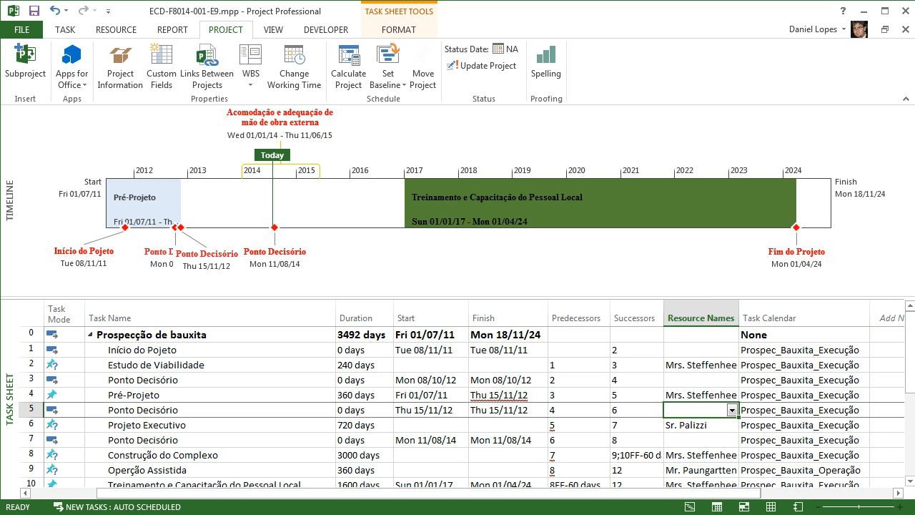
left_click(701, 439)
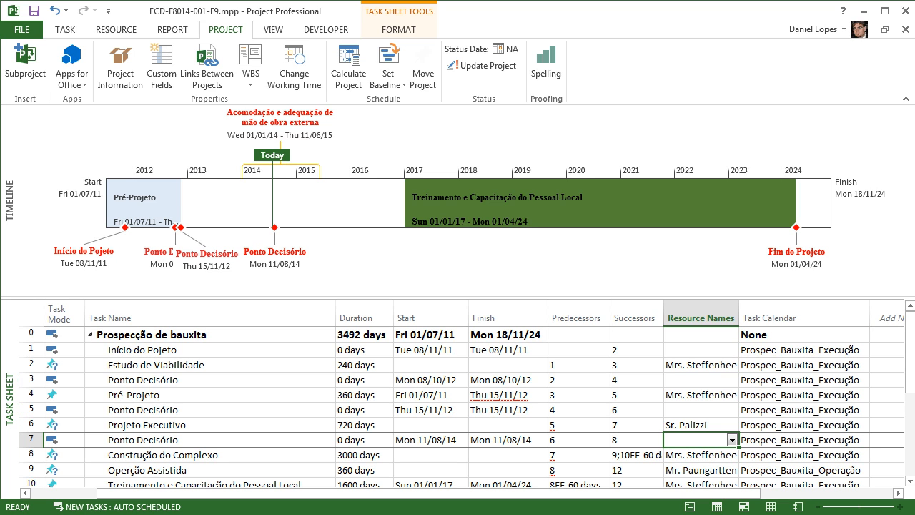
scroll(465, 400, "down", 2)
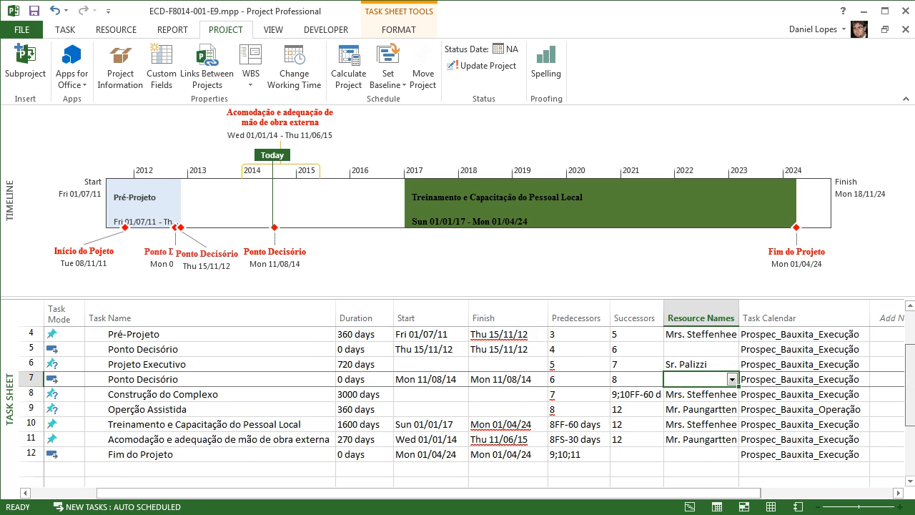
scroll(465, 400, "down", 1)
mouse_move(910, 401)
left_mouse_down()
mouse_move(910, 410)
mouse_move(910, 393)
left_mouse_up()
left_click(697, 409)
scroll(464, 400, "up", 2)
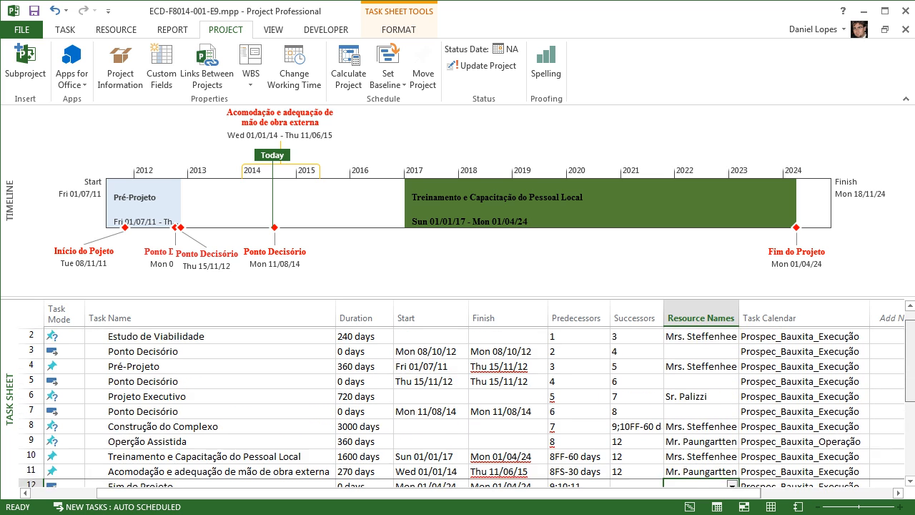
Step: Switch the task sheet pane to the Team Planner view and enlarge it by shrinking the timeline pane
right_click(11, 377)
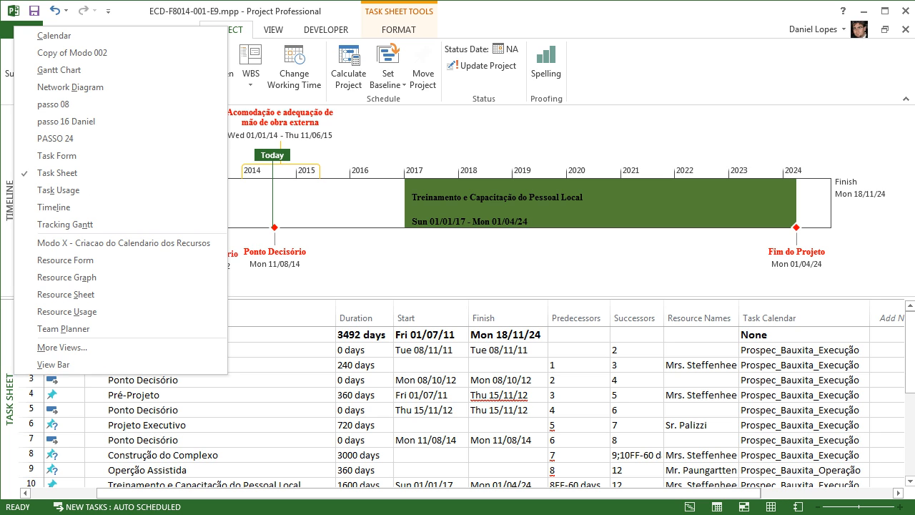
left_click(36, 329)
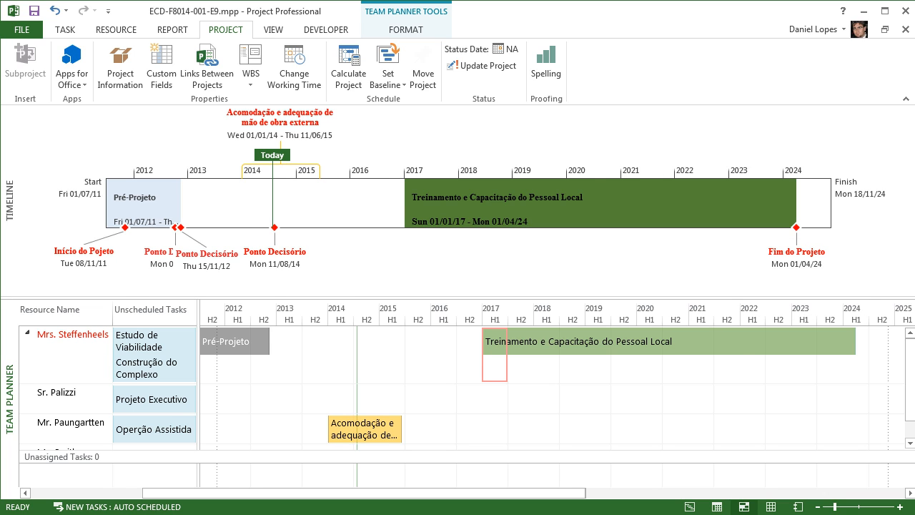
left_click_drag(469, 298, 468, 278)
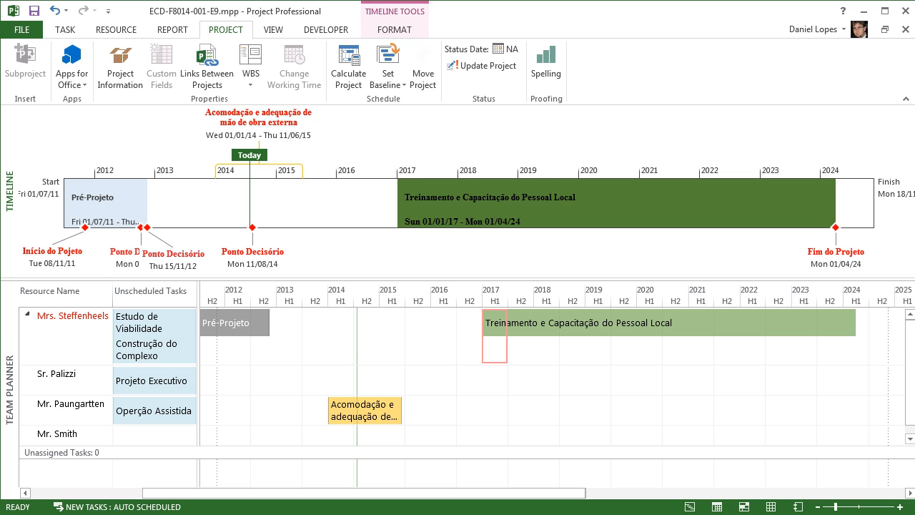